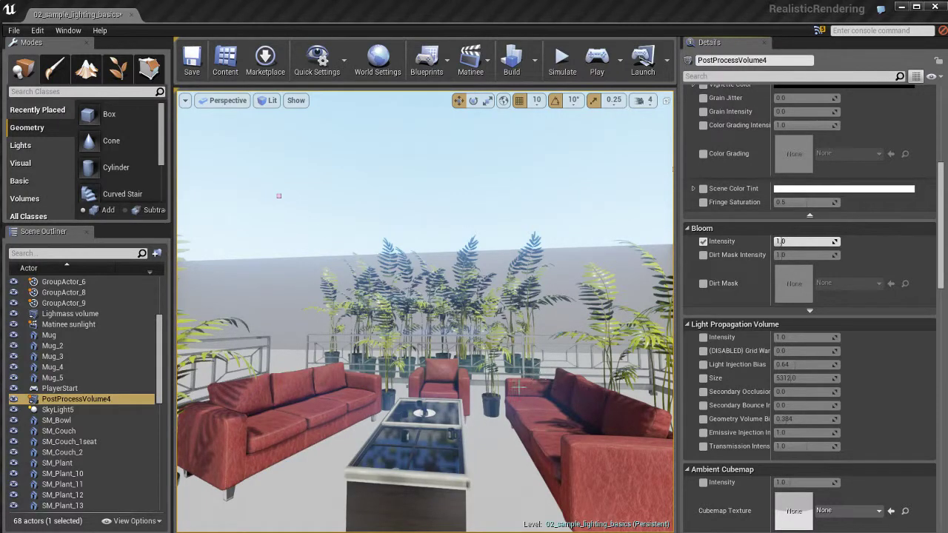
Enable the Saturation and Contrast overrides in the Film settings of PostProcessVolume4.
{"action": "scroll", "coordinate": [746, 352], "scroll_direction": "up", "scroll_amount": 8}
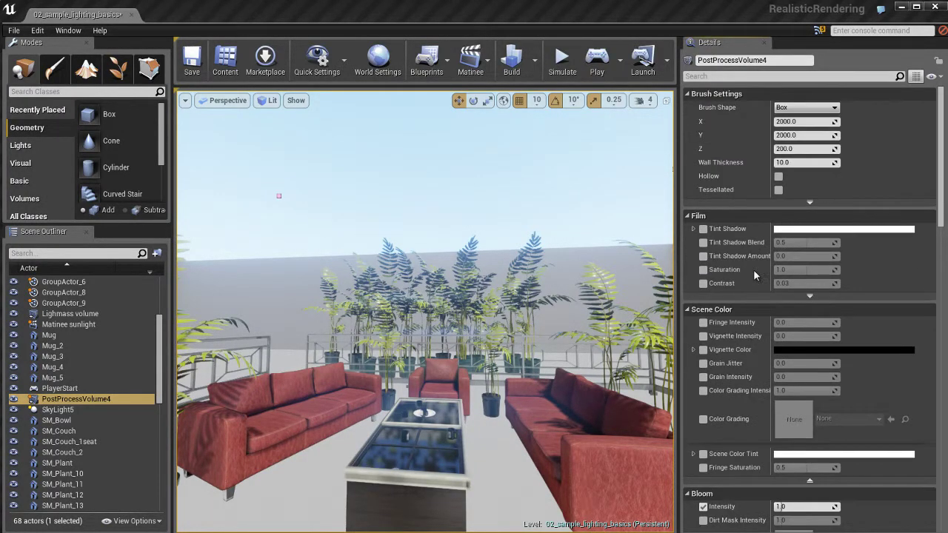
{"action": "scroll", "coordinate": [745, 348], "scroll_direction": "down", "scroll_amount": 2}
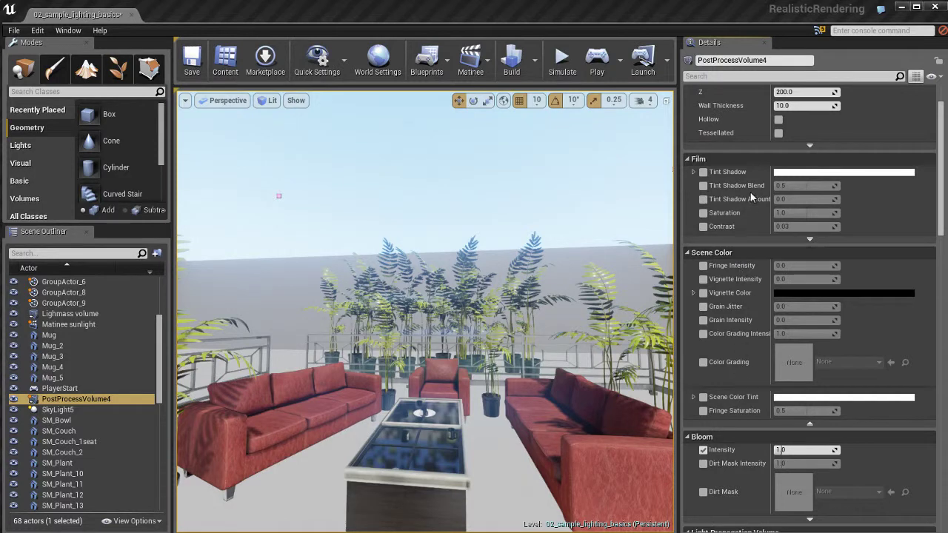
{"action": "scroll", "coordinate": [742, 311], "scroll_direction": "down", "scroll_amount": 1}
{"action": "scroll", "coordinate": [742, 311], "scroll_direction": "up", "scroll_amount": 1}
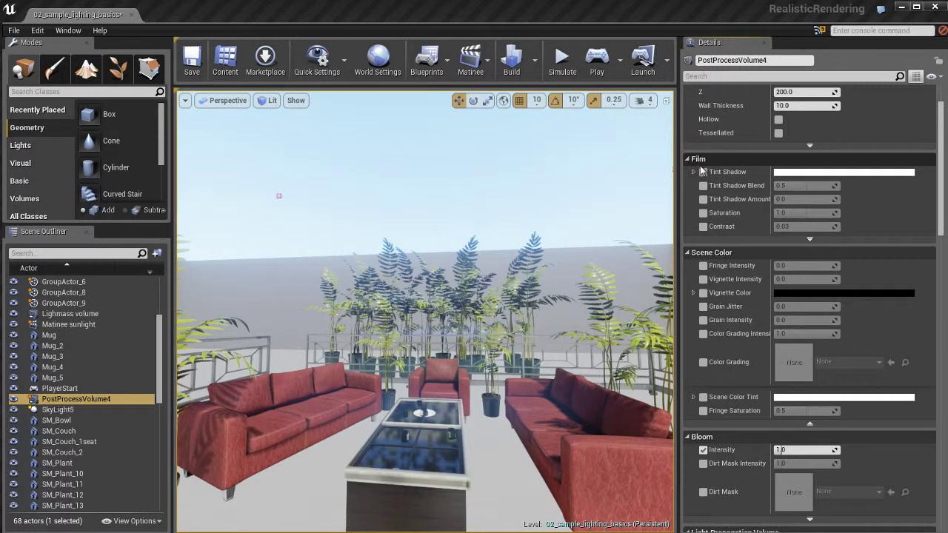
{"action": "left_click", "coordinate": [702, 213]}
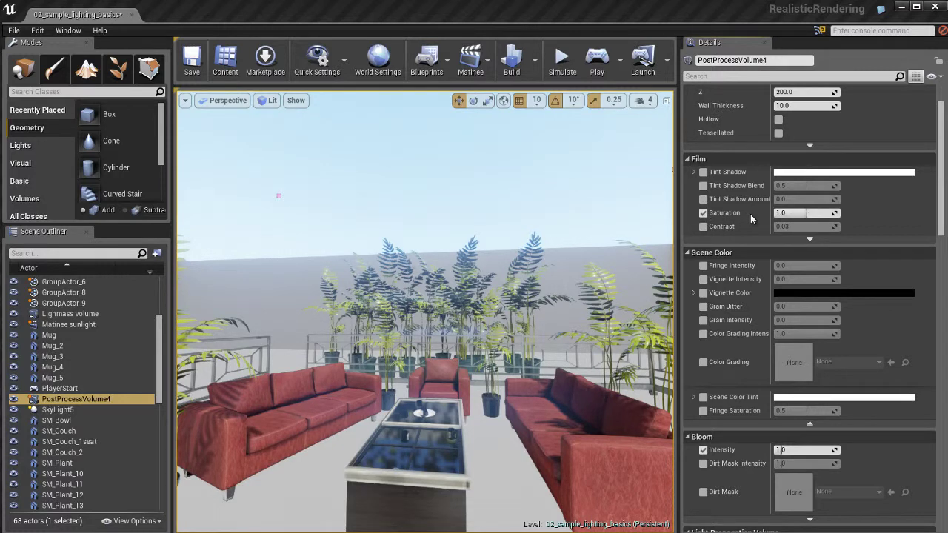
{"action": "left_click", "coordinate": [703, 227]}
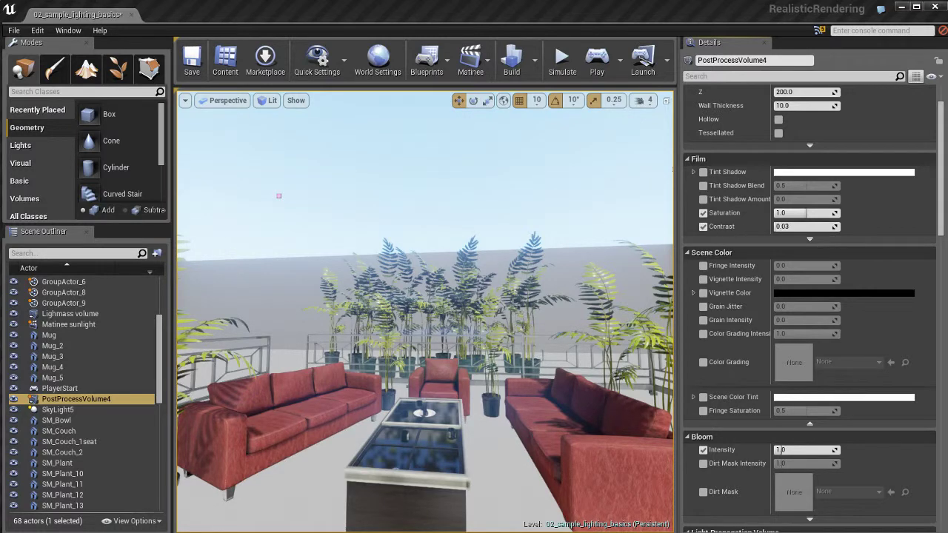
Try a Film Saturation of about 1.59 on the scene and set it back to 1.
{"action": "right_click_drag", "start_coordinate": [513, 304], "coordinate": [508, 317]}
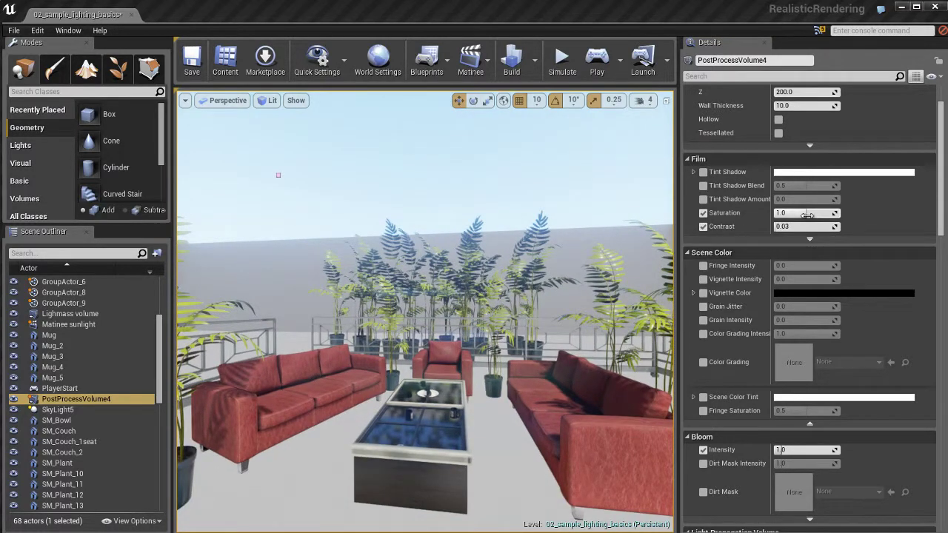
{"action": "left_click_drag", "start_coordinate": [808, 214], "coordinate": [830, 214]}
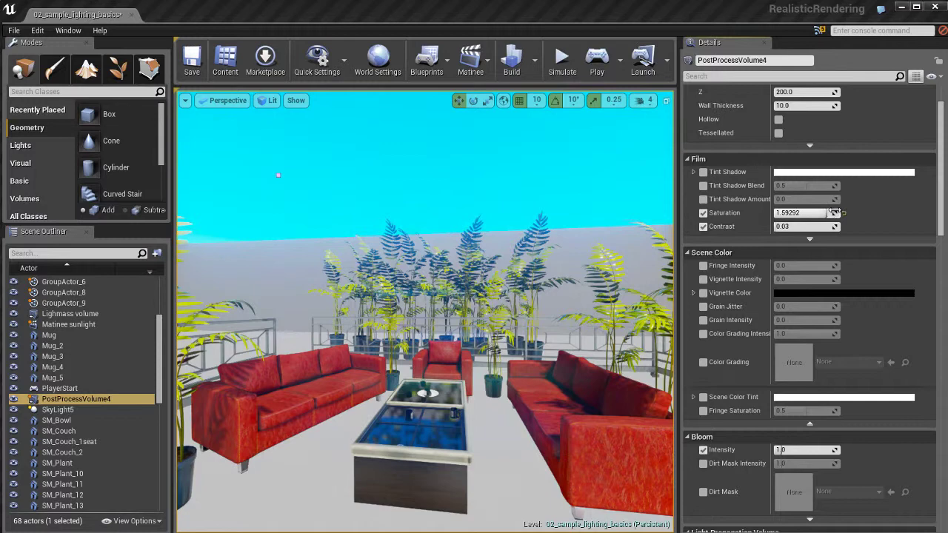
{"action": "left_click", "coordinate": [804, 214]}
{"action": "type", "text": "1"}
{"action": "key", "text": "Return"}
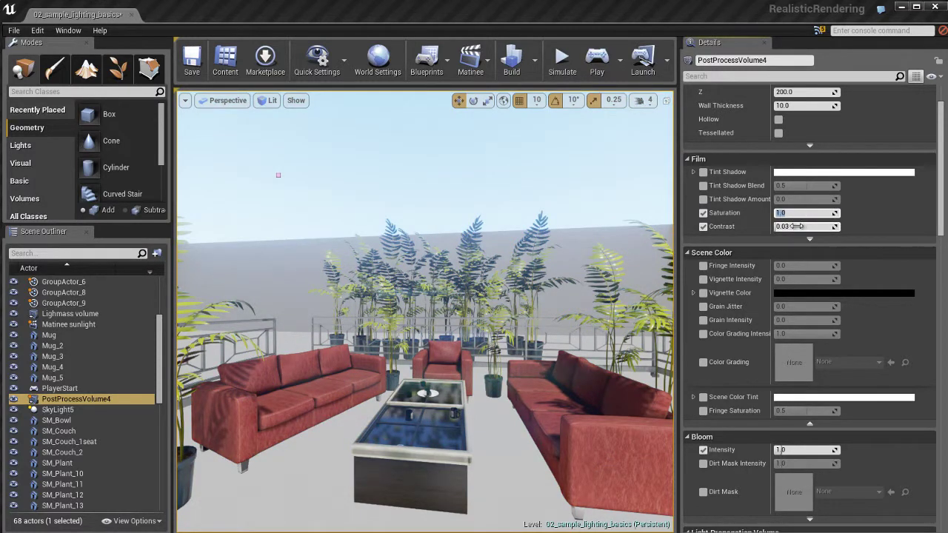
Try a Film Contrast of 1.0 and reset the contrast to its default.
{"action": "left_click", "coordinate": [787, 227]}
{"action": "left_click_drag", "start_coordinate": [786, 227], "coordinate": [857, 218]}
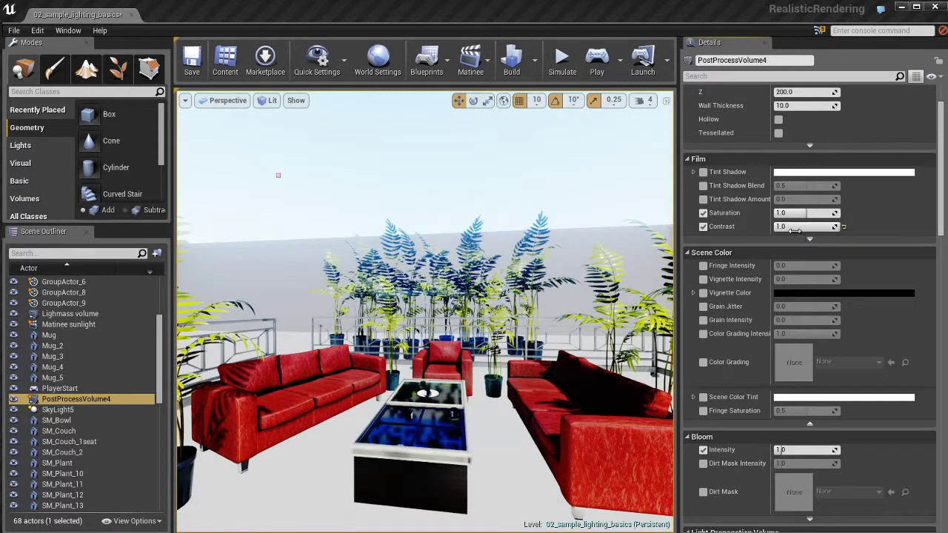
{"action": "left_click", "coordinate": [843, 227]}
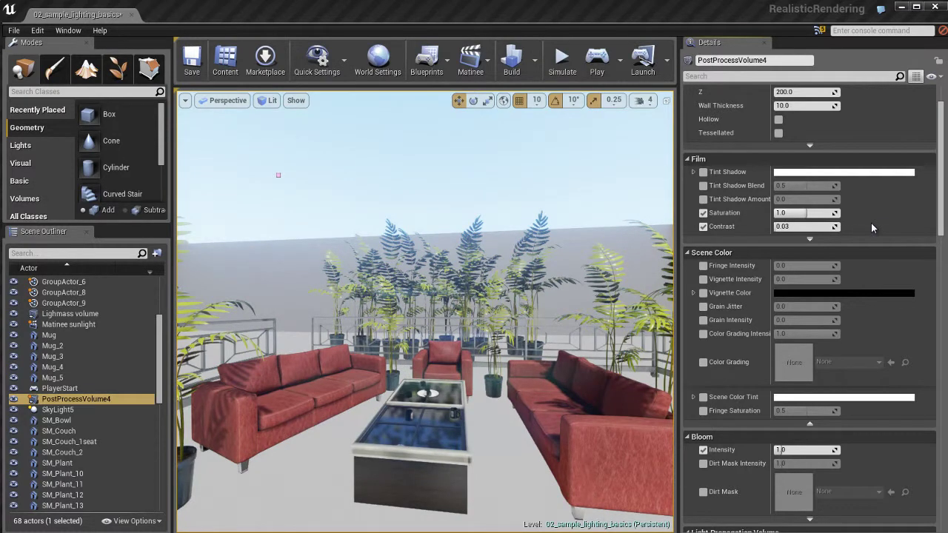
Raise Film Contrast to about 0.63 and Saturation to about 1.6, and turn off both overrides.
{"action": "left_click_drag", "start_coordinate": [785, 226], "coordinate": [833, 213]}
{"action": "left_click", "coordinate": [703, 213]}
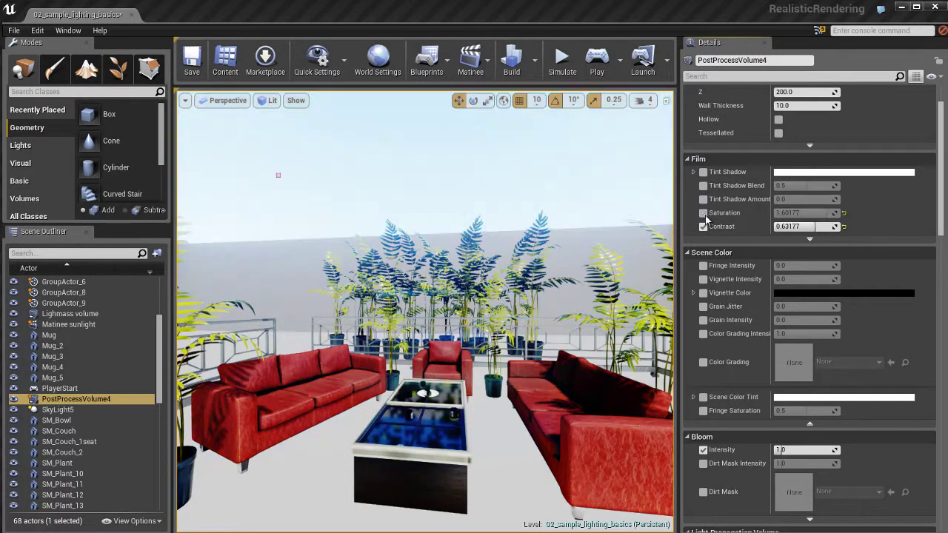
{"action": "left_click", "coordinate": [704, 227]}
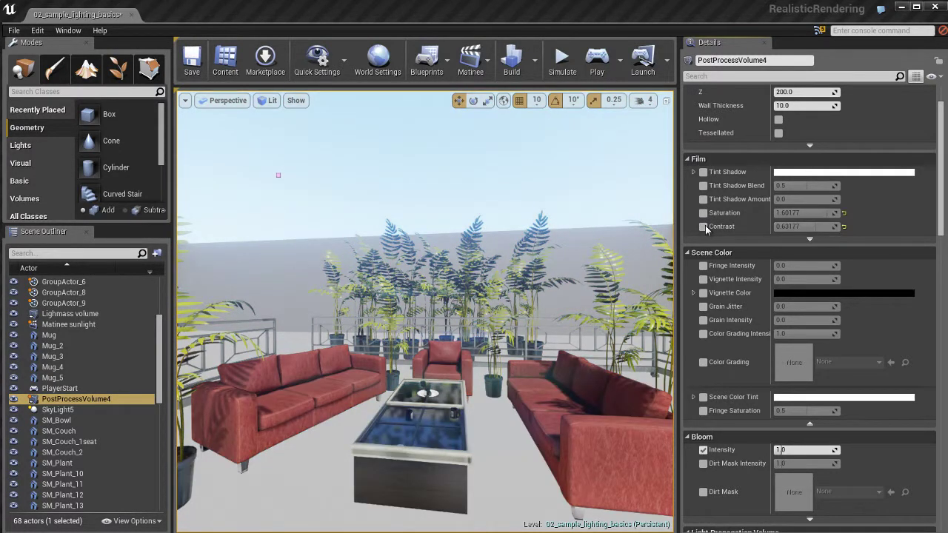
Switch the Saturation and Contrast overrides on and off one at a time to compare their effects.
{"action": "left_click", "coordinate": [703, 213]}
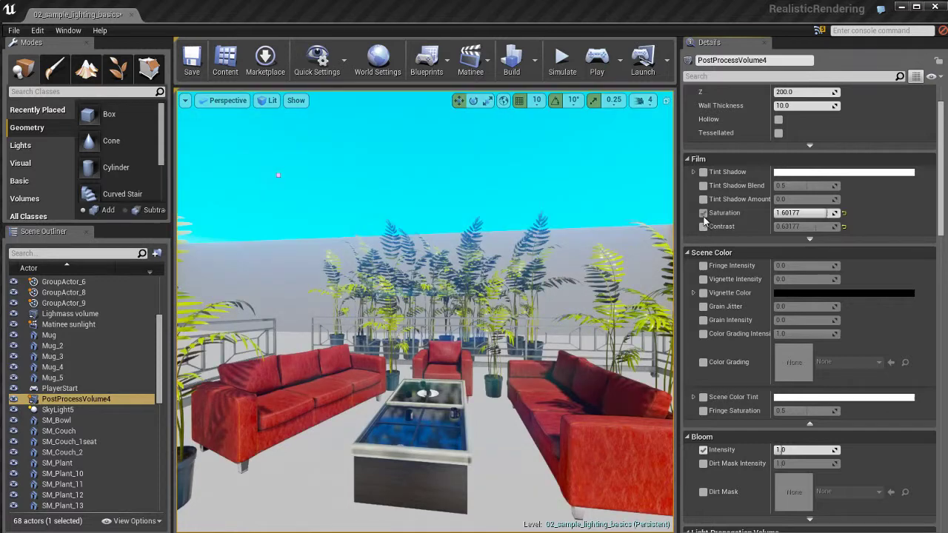
{"action": "left_click", "coordinate": [703, 226]}
{"action": "left_click", "coordinate": [703, 214]}
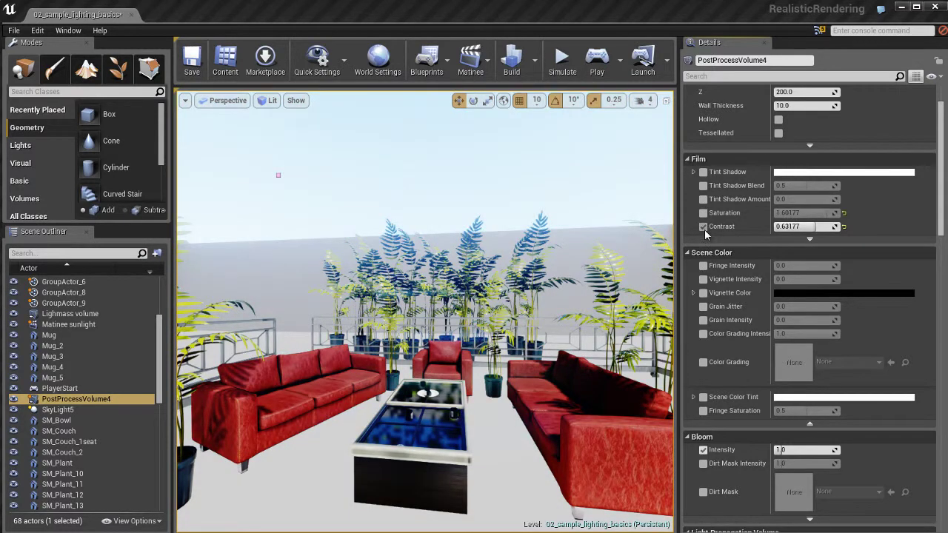
{"action": "left_click", "coordinate": [703, 226]}
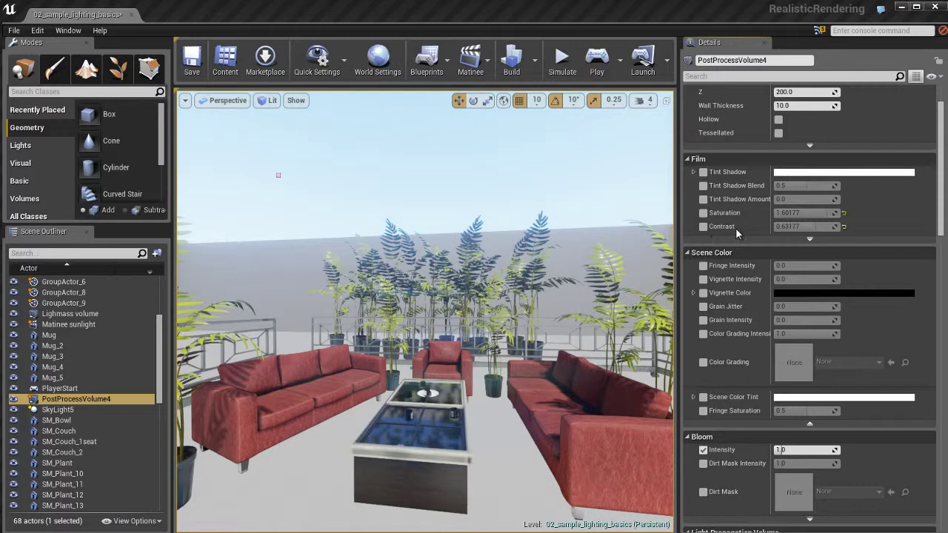
Frame the mug closely, enable the Vignette Color and Vignette Intensity overrides, and raise Vignette Intensity to 1.0.
{"action": "scroll", "coordinate": [752, 241], "scroll_direction": "down", "scroll_amount": 5}
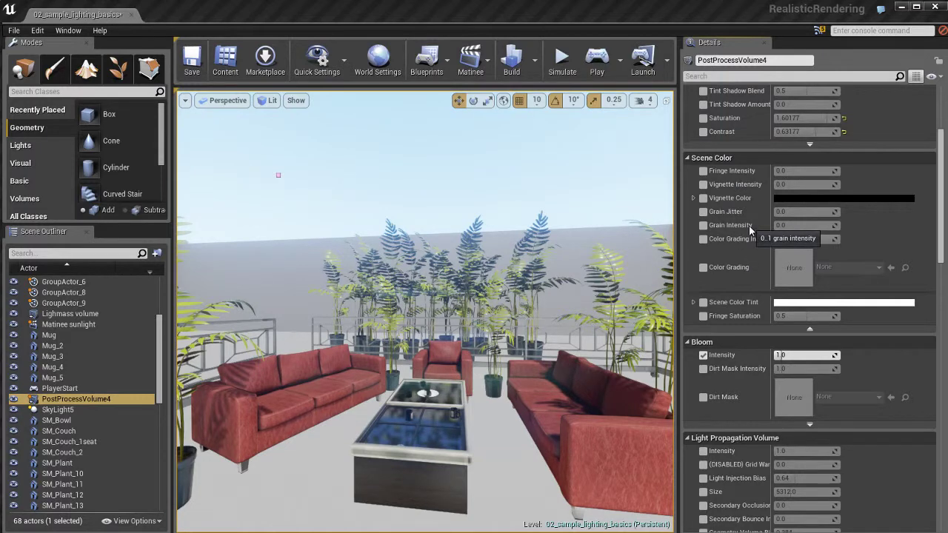
{"action": "right_click_drag", "start_coordinate": [519, 316], "coordinate": [555, 341]}
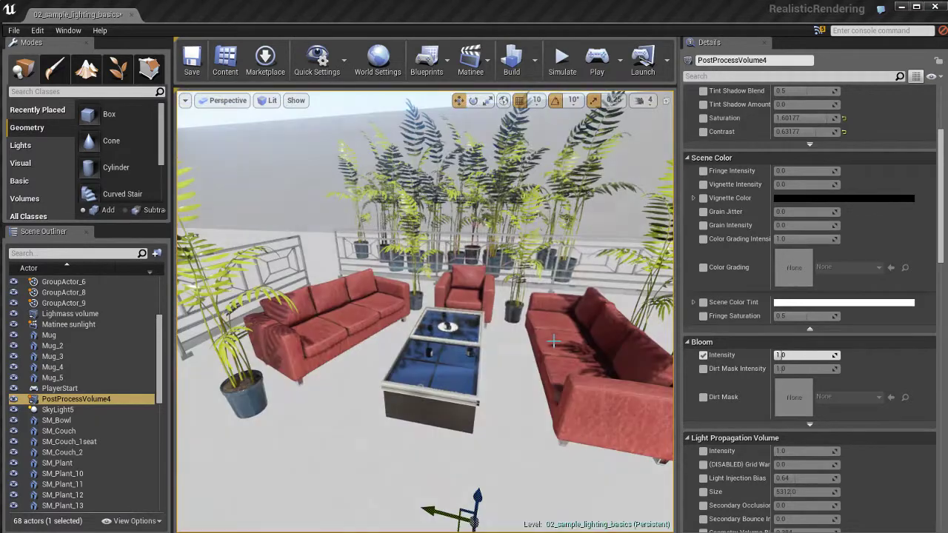
{"action": "right_click_drag", "start_coordinate": [553, 341], "coordinate": [456, 309]}
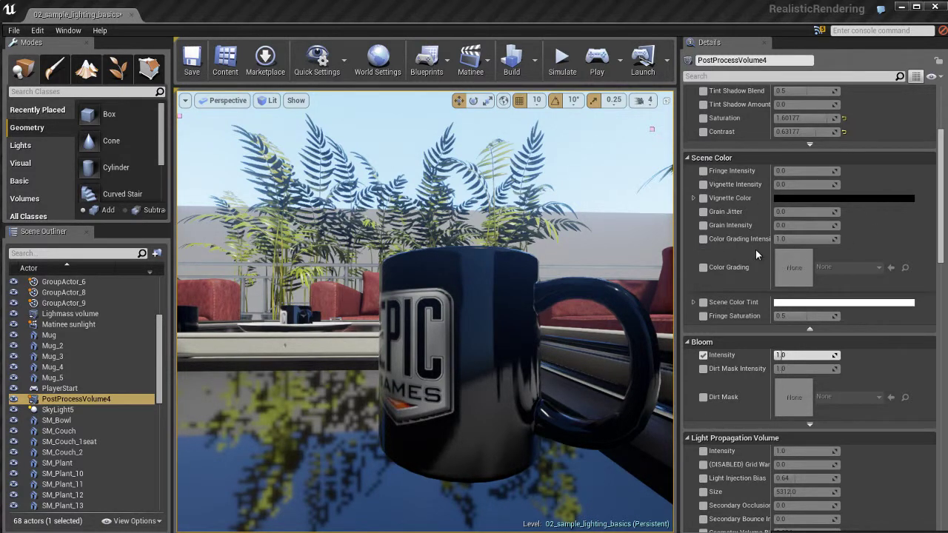
{"action": "left_click", "coordinate": [703, 198]}
{"action": "left_click", "coordinate": [703, 184]}
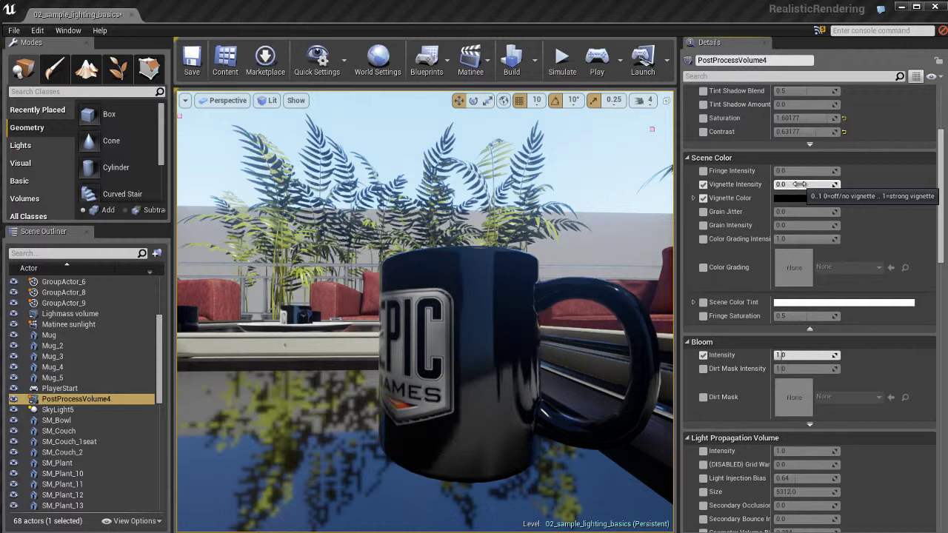
{"action": "left_click_drag", "start_coordinate": [800, 184], "coordinate": [848, 183]}
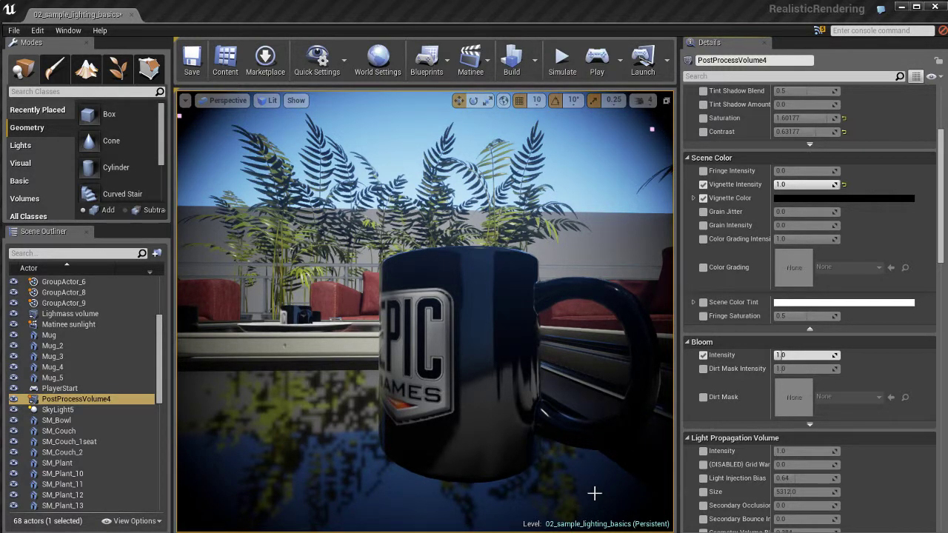
Try blue and red tones for the Vignette Color, ending on a saturated red.
{"action": "left_click", "coordinate": [849, 197]}
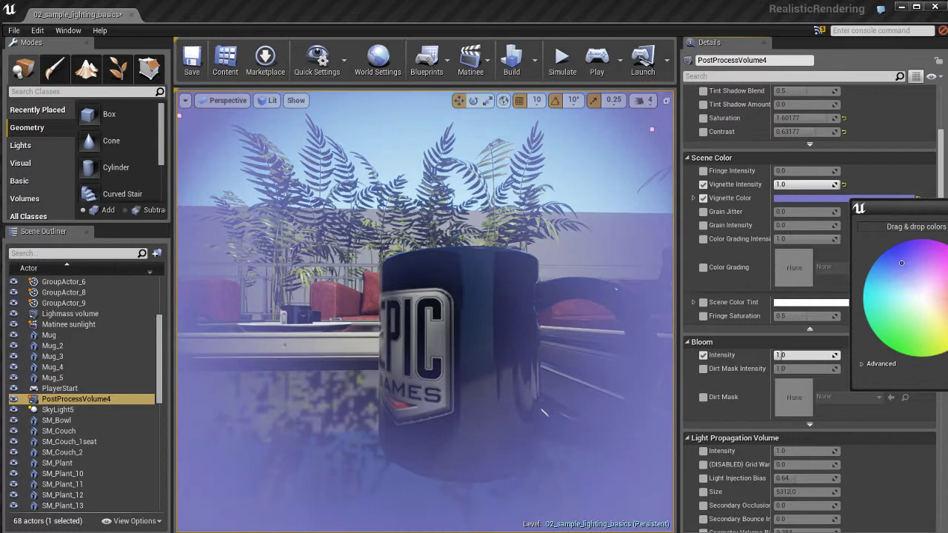
{"action": "mouse_move", "coordinate": [901, 262]}
{"action": "left_mouse_down"}
{"action": "mouse_move", "coordinate": [894, 251]}
{"action": "mouse_move", "coordinate": [947, 285]}
{"action": "left_mouse_up"}
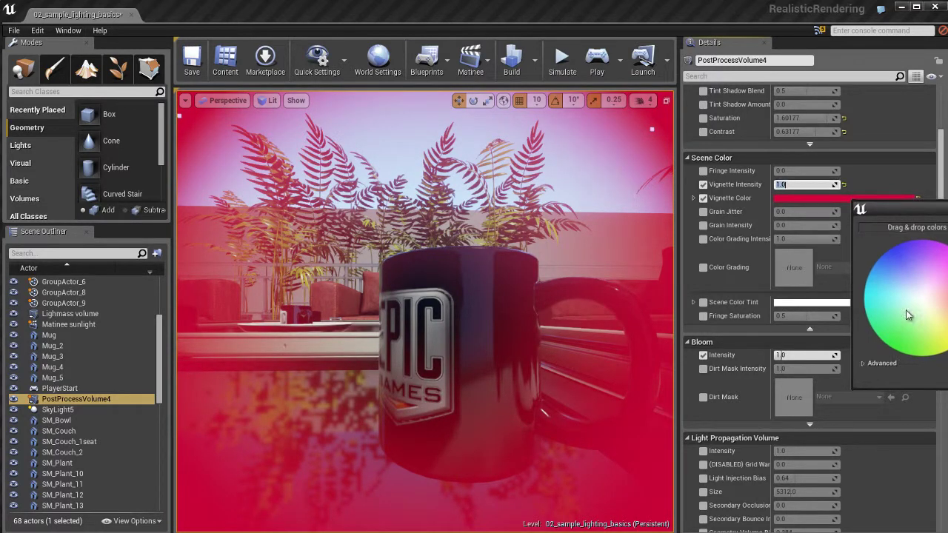
{"action": "left_click", "coordinate": [799, 199]}
{"action": "left_click", "coordinate": [789, 184]}
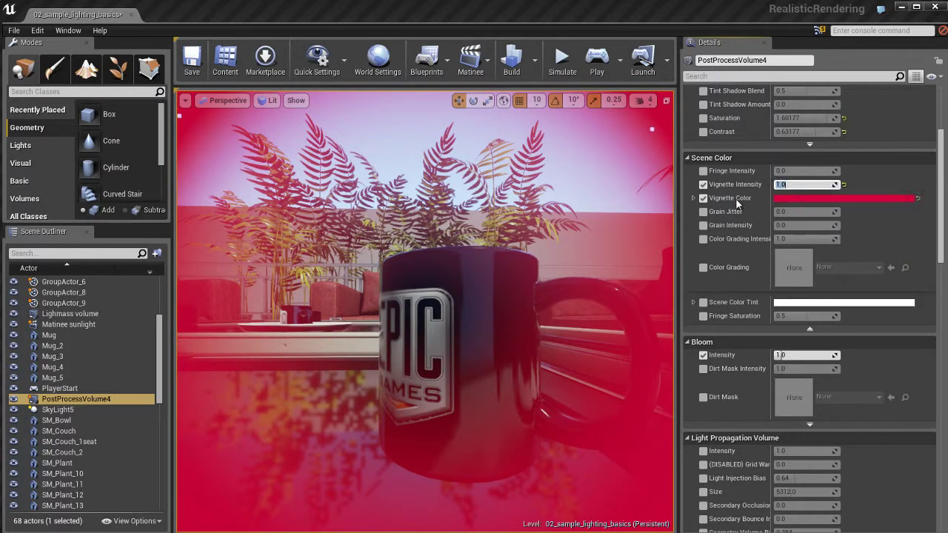
Try a Vignette Intensity of 0.25 and return it to 1.
{"action": "left_click", "coordinate": [800, 186]}
{"action": "double_click", "coordinate": [801, 185]}
{"action": "type", "text": ".25"}
{"action": "key", "text": "Return"}
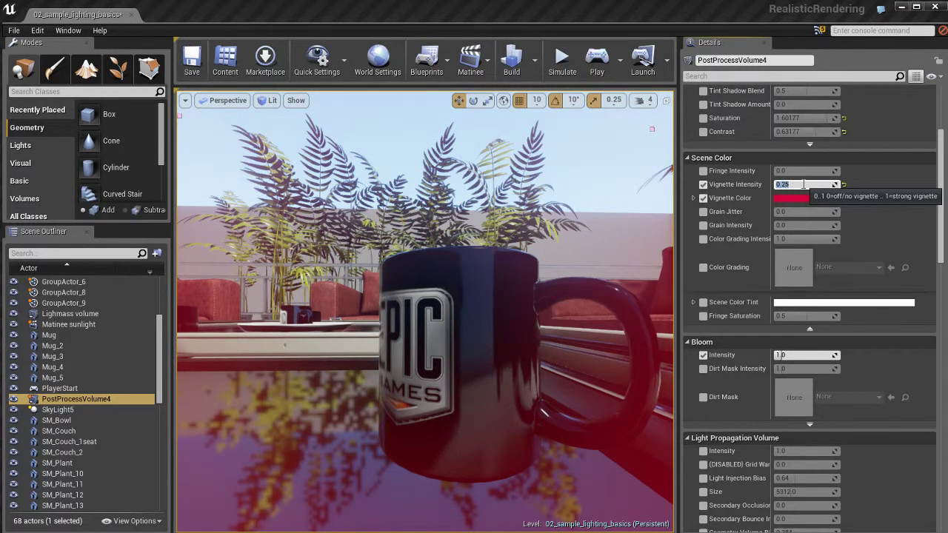
{"action": "type", "text": "1"}
{"action": "key", "text": "Return"}
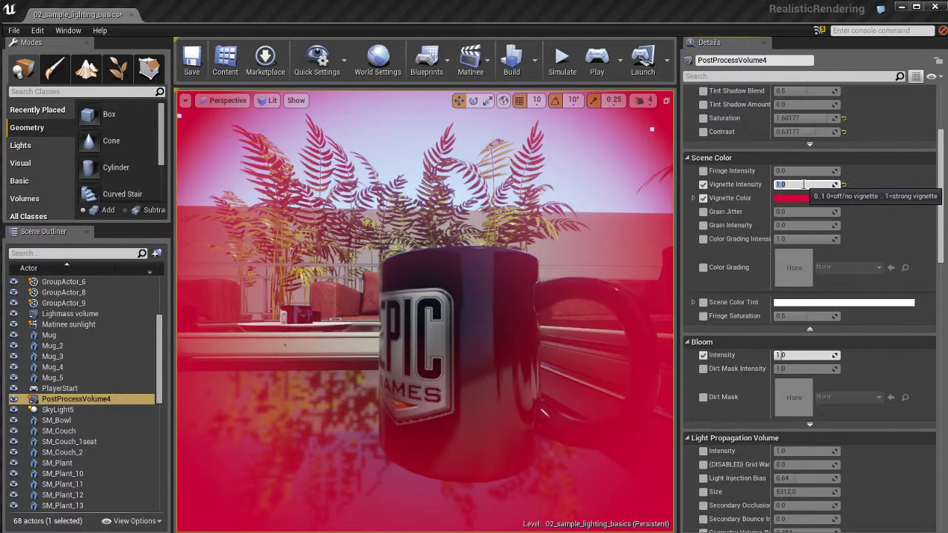
Darken the Vignette Color to pure black and accept the colour.
{"action": "left_click", "coordinate": [799, 198]}
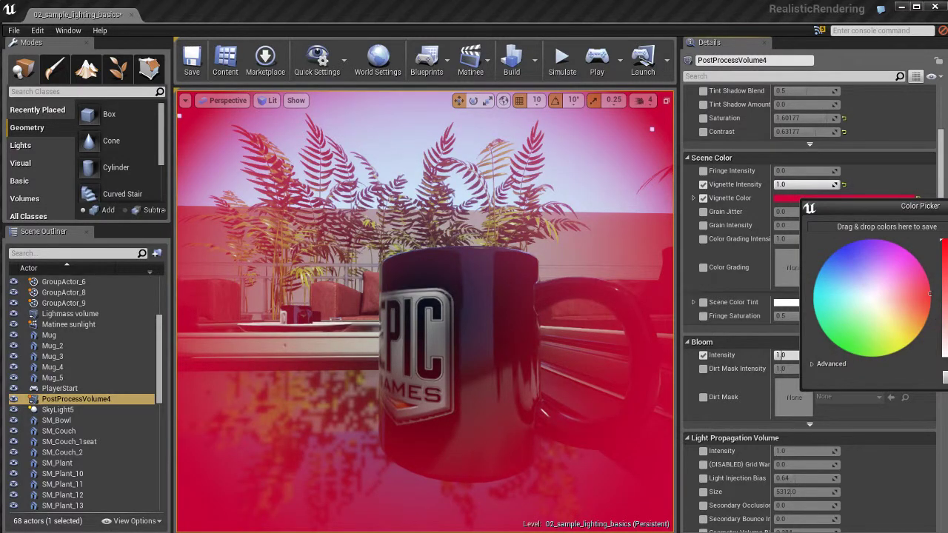
{"action": "mouse_move", "coordinate": [929, 293]}
{"action": "left_mouse_down"}
{"action": "mouse_move", "coordinate": [887, 297]}
{"action": "mouse_move", "coordinate": [929, 293]}
{"action": "left_mouse_up"}
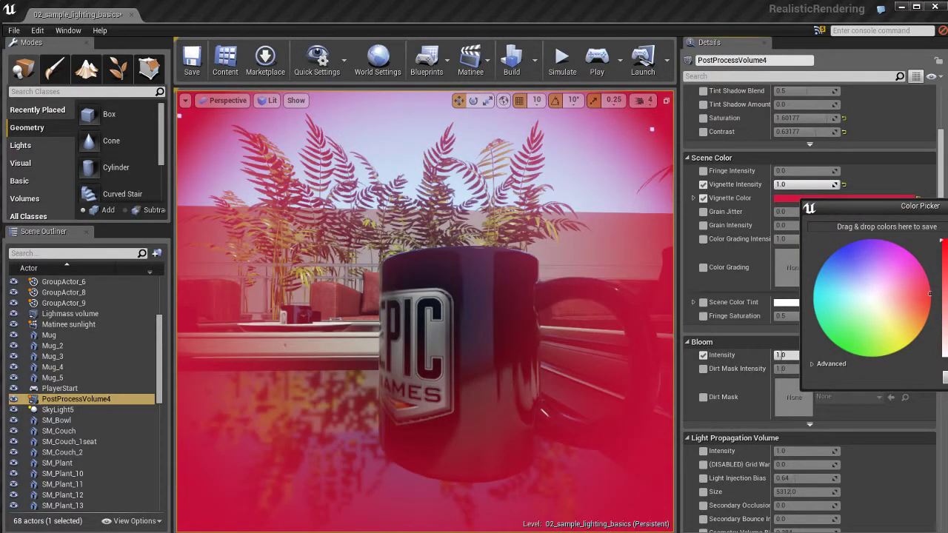
{"action": "left_click_drag", "start_coordinate": [947, 241], "coordinate": [947, 356]}
{"action": "left_click", "coordinate": [945, 377]}
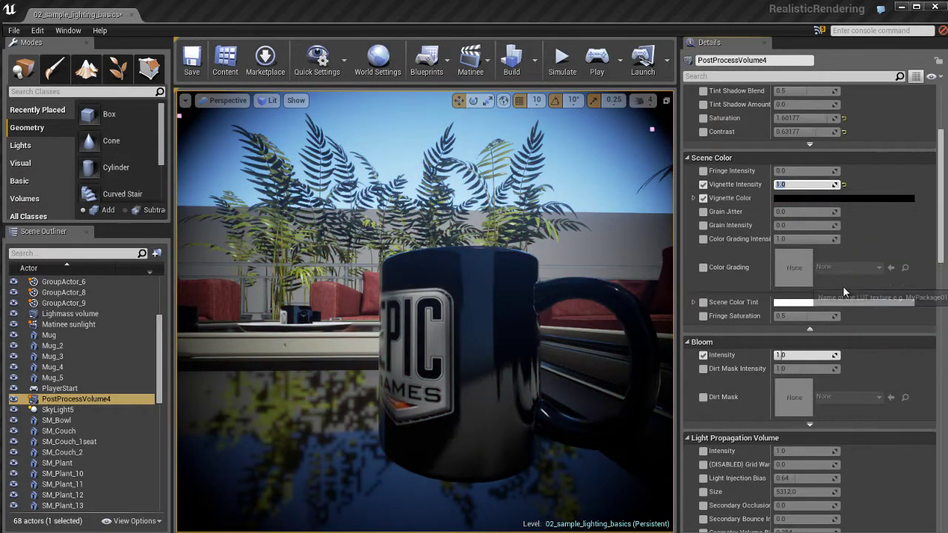
Turn off the Vignette Color and Vignette Intensity overrides.
{"action": "left_click", "coordinate": [703, 197]}
{"action": "left_click", "coordinate": [704, 184]}
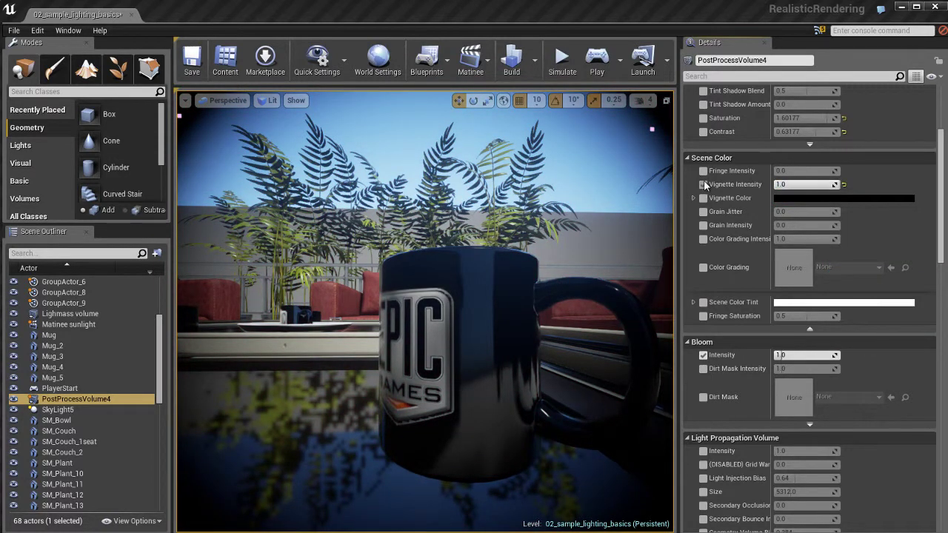
{"action": "left_click", "coordinate": [704, 184]}
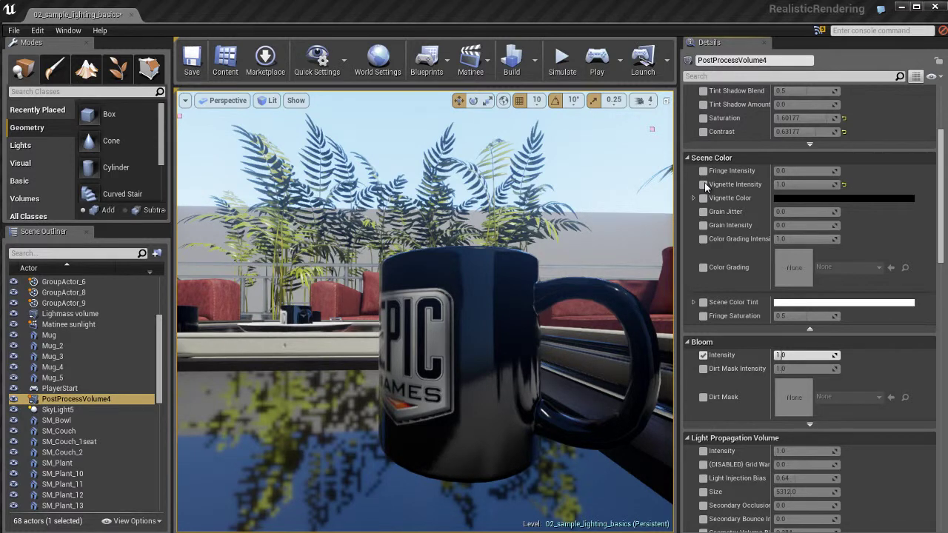
Enable the Scene Color Tint override among the advanced Scene Color options and set it to a pale warm orange.
{"action": "left_click", "coordinate": [809, 328]}
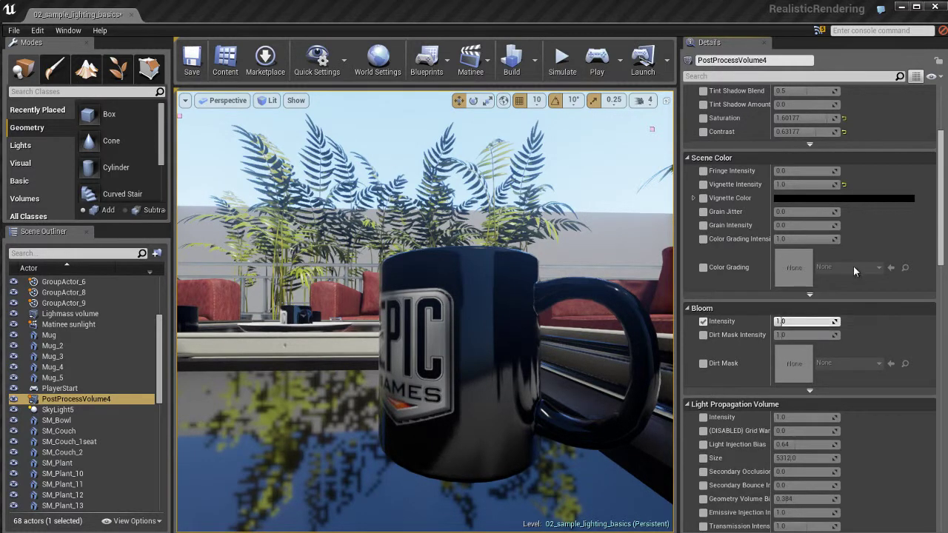
{"action": "left_click", "coordinate": [809, 295]}
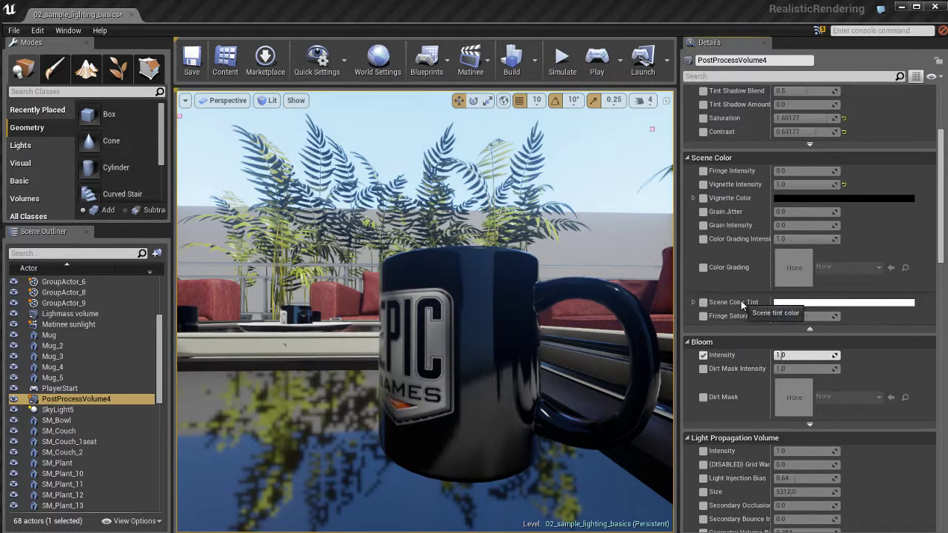
{"action": "left_click", "coordinate": [703, 302]}
{"action": "left_click", "coordinate": [825, 302]}
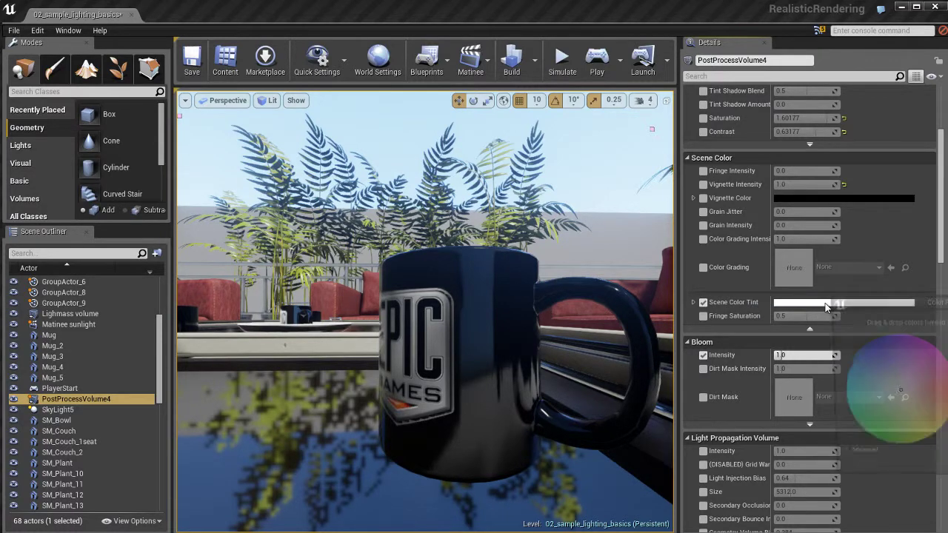
{"action": "mouse_move", "coordinate": [900, 397]}
{"action": "left_mouse_down"}
{"action": "mouse_move", "coordinate": [854, 402]}
{"action": "mouse_move", "coordinate": [847, 383]}
{"action": "mouse_move", "coordinate": [877, 379]}
{"action": "mouse_move", "coordinate": [927, 416]}
{"action": "mouse_move", "coordinate": [913, 406]}
{"action": "left_mouse_up"}
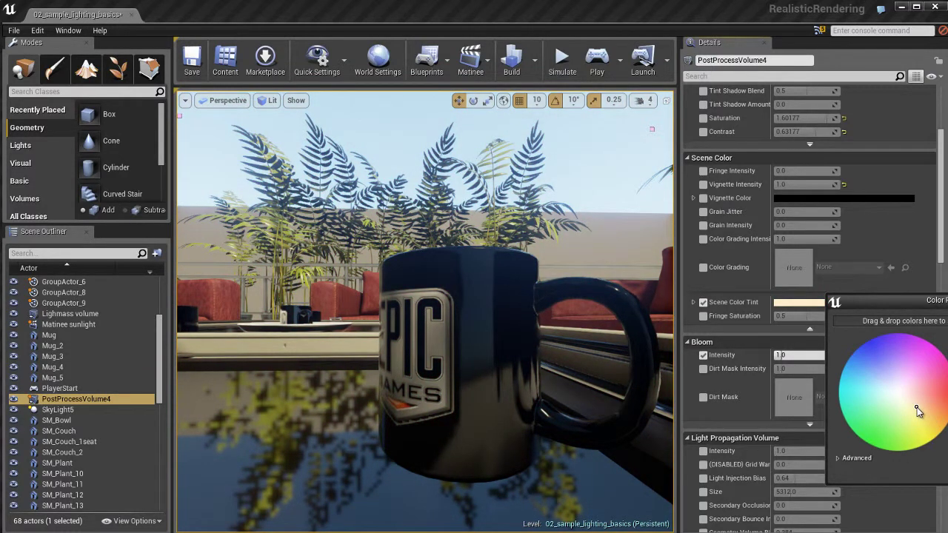
{"action": "mouse_move", "coordinate": [919, 408]}
{"action": "left_mouse_down"}
{"action": "mouse_move", "coordinate": [901, 399]}
{"action": "mouse_move", "coordinate": [923, 411]}
{"action": "left_mouse_up"}
{"action": "left_click", "coordinate": [748, 336]}
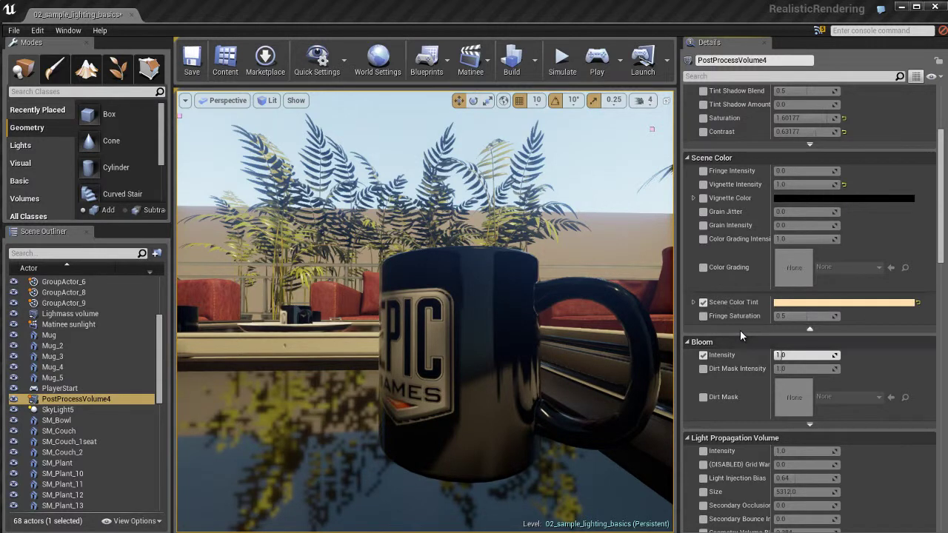
Enable the Fringe Intensity override at 5 and the Fringe Saturation override, trying saturation near 0 before raising it to 1.
{"action": "left_click", "coordinate": [704, 172]}
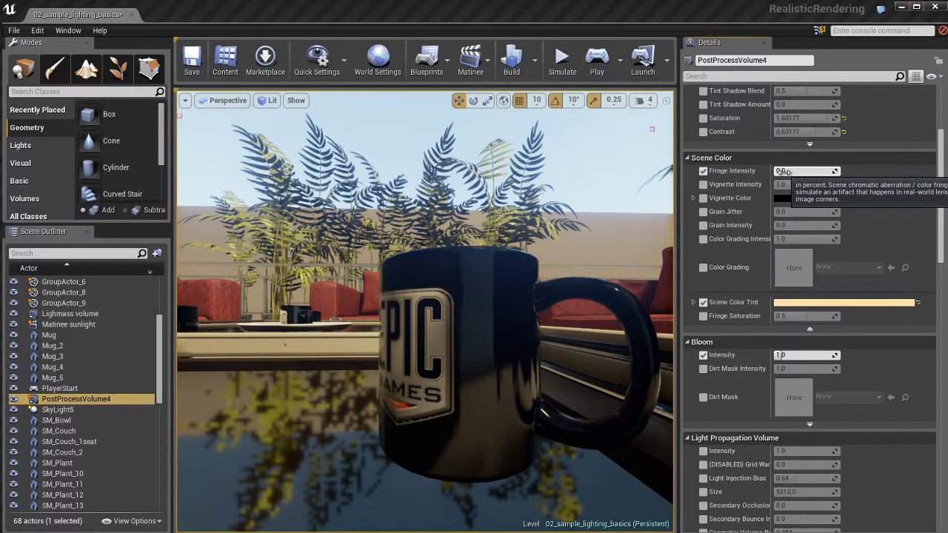
{"action": "left_click_drag", "start_coordinate": [786, 171], "coordinate": [851, 171]}
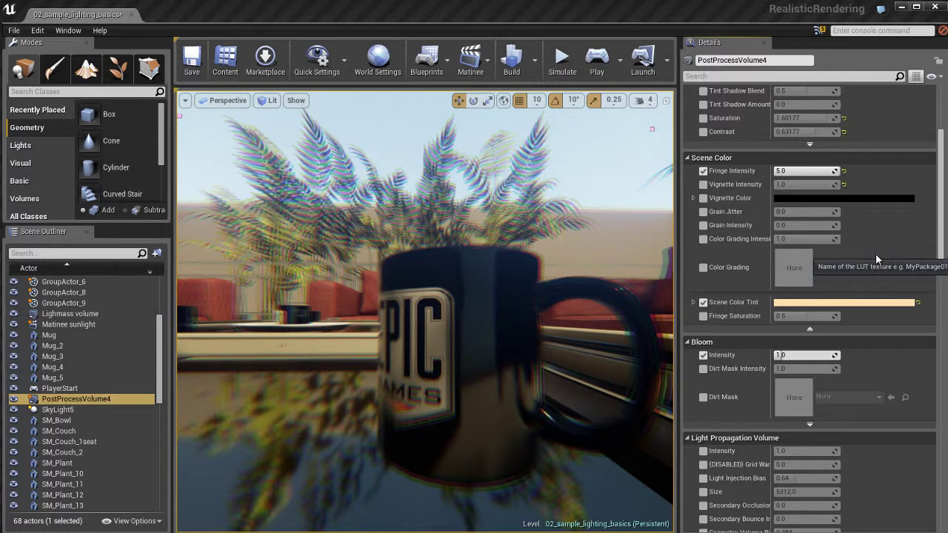
{"action": "left_click", "coordinate": [703, 317]}
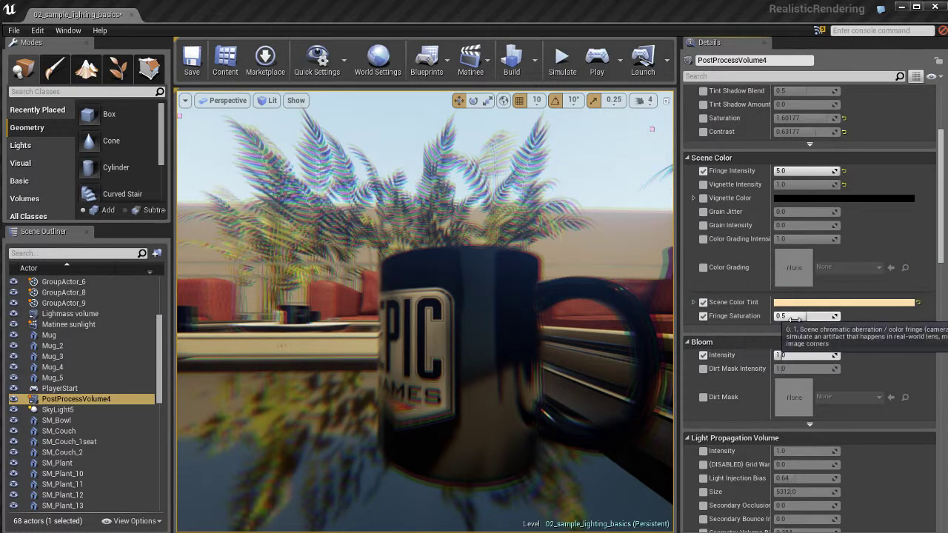
{"action": "left_click_drag", "start_coordinate": [792, 317], "coordinate": [767, 316]}
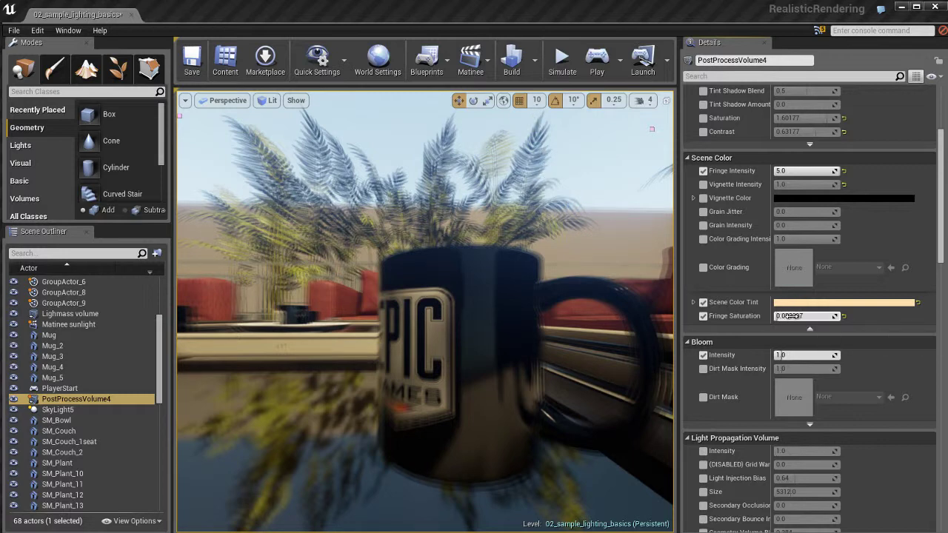
{"action": "left_click_drag", "start_coordinate": [791, 316], "coordinate": [858, 323]}
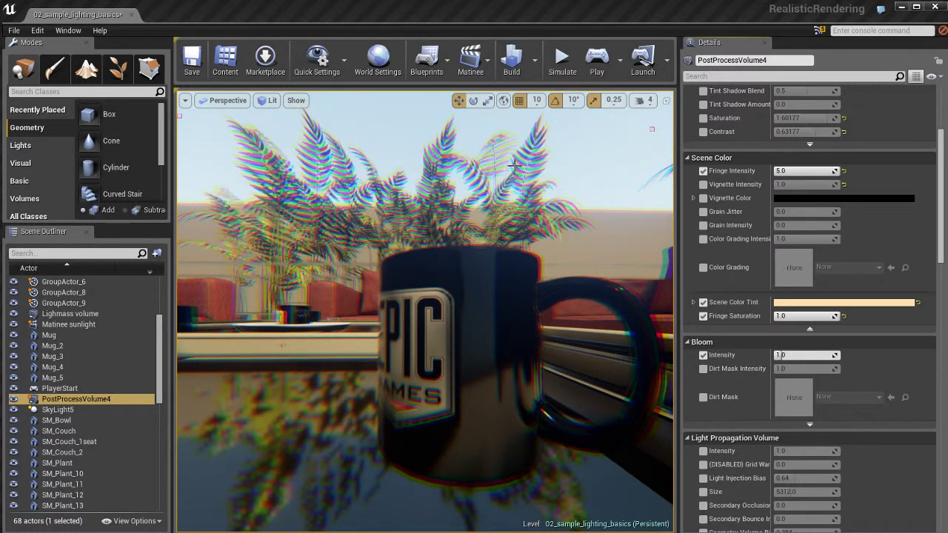
Reset Fringe Saturation and raise it back to 1, and reduce Fringe Intensity to about 2.12.
{"action": "left_click_drag", "start_coordinate": [785, 316], "coordinate": [783, 317]}
{"action": "left_click", "coordinate": [844, 316]}
{"action": "left_click_drag", "start_coordinate": [785, 316], "coordinate": [828, 316]}
{"action": "left_click_drag", "start_coordinate": [811, 171], "coordinate": [776, 171]}
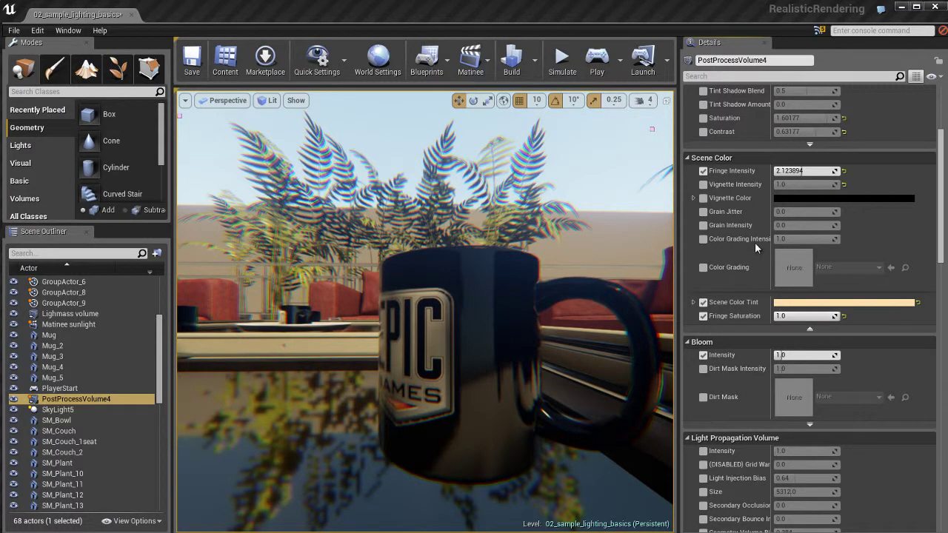
Raise the Bloom Intensity to about 2.34.
{"action": "scroll", "coordinate": [734, 241], "scroll_direction": "down", "scroll_amount": 3}
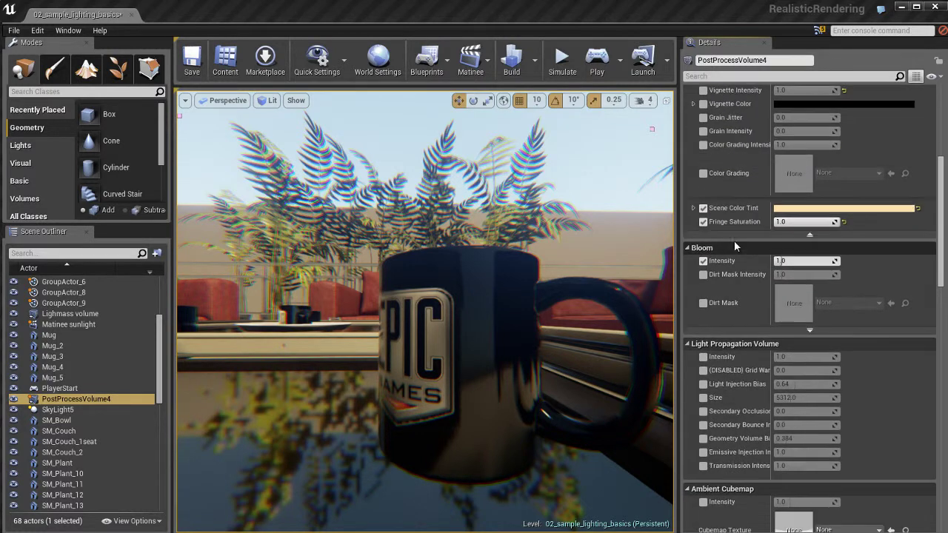
{"action": "scroll", "coordinate": [765, 259], "scroll_direction": "down", "scroll_amount": 1}
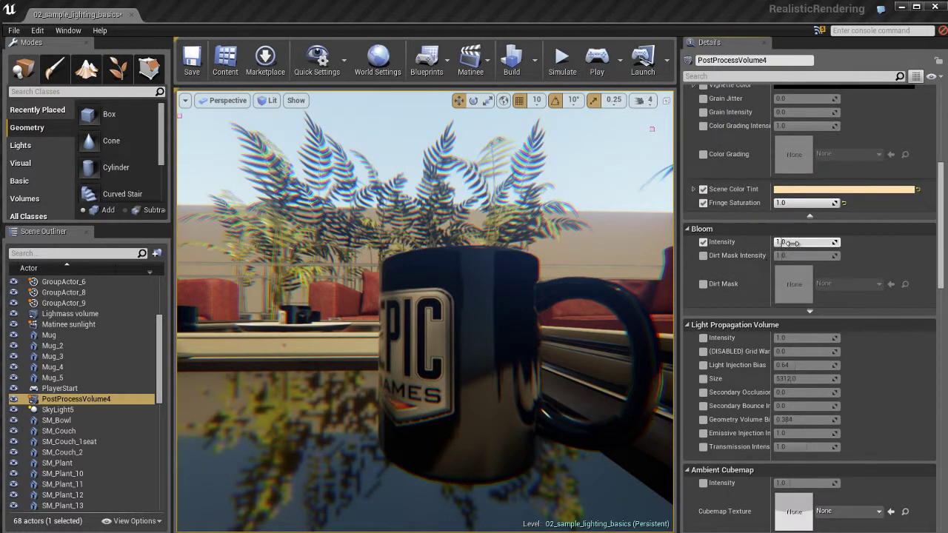
{"action": "mouse_move", "coordinate": [783, 242]}
{"action": "left_mouse_down"}
{"action": "mouse_move", "coordinate": [767, 242]}
{"action": "mouse_move", "coordinate": [785, 241]}
{"action": "left_mouse_up"}
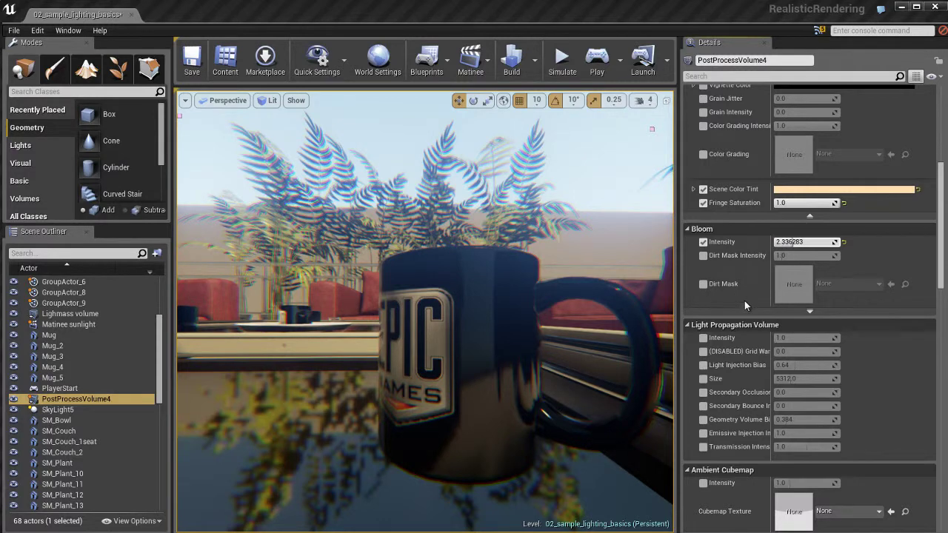
Enable the Dirt Mask and Dirt Mask Intensity overrides in the Bloom settings.
{"action": "scroll", "coordinate": [744, 301], "scroll_direction": "down", "scroll_amount": 3}
{"action": "scroll", "coordinate": [752, 348], "scroll_direction": "up", "scroll_amount": 2}
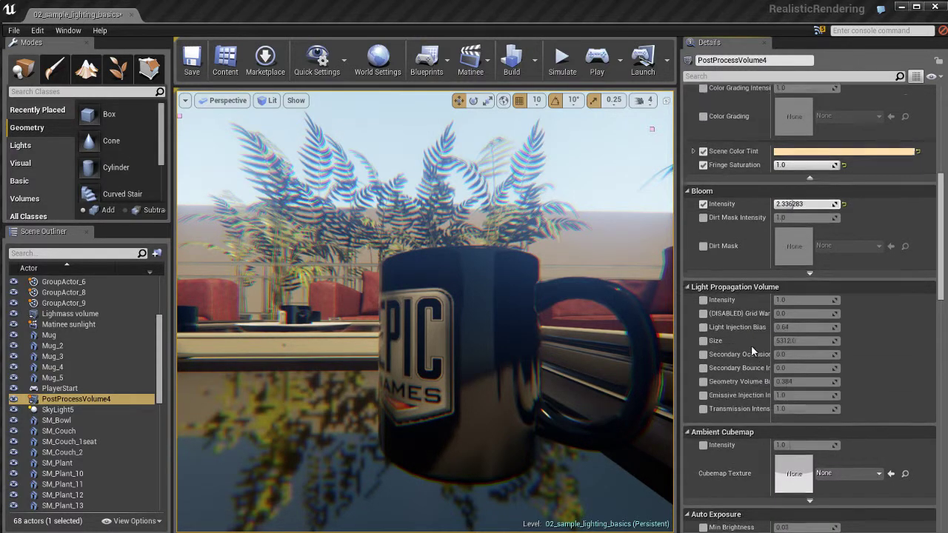
{"action": "left_click", "coordinate": [702, 265]}
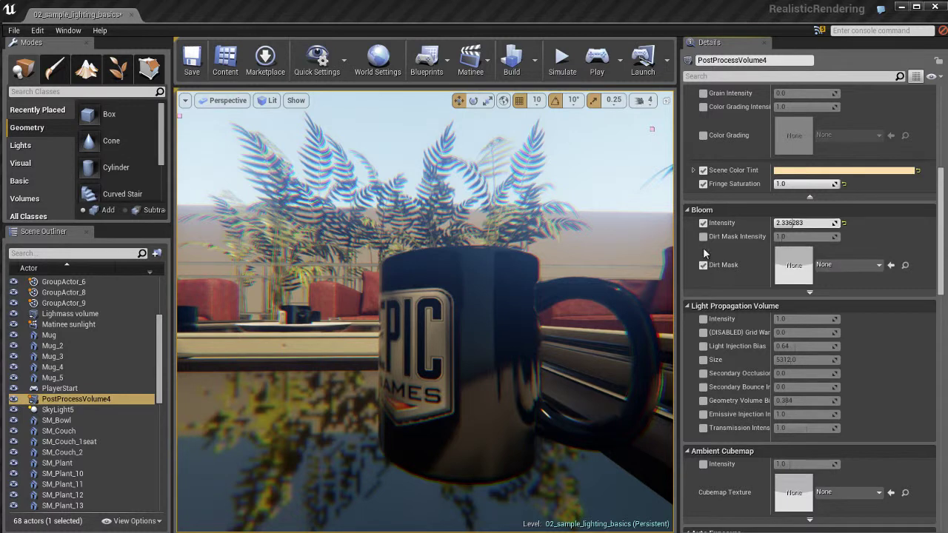
{"action": "left_click", "coordinate": [704, 236]}
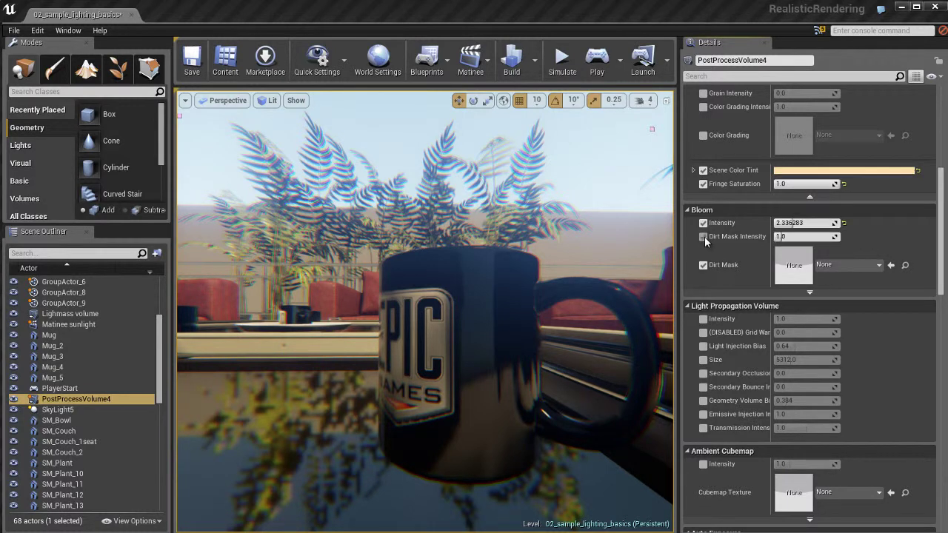
Browse the available textures for the Bloom Dirt Mask without assigning one.
{"action": "left_click", "coordinate": [855, 268]}
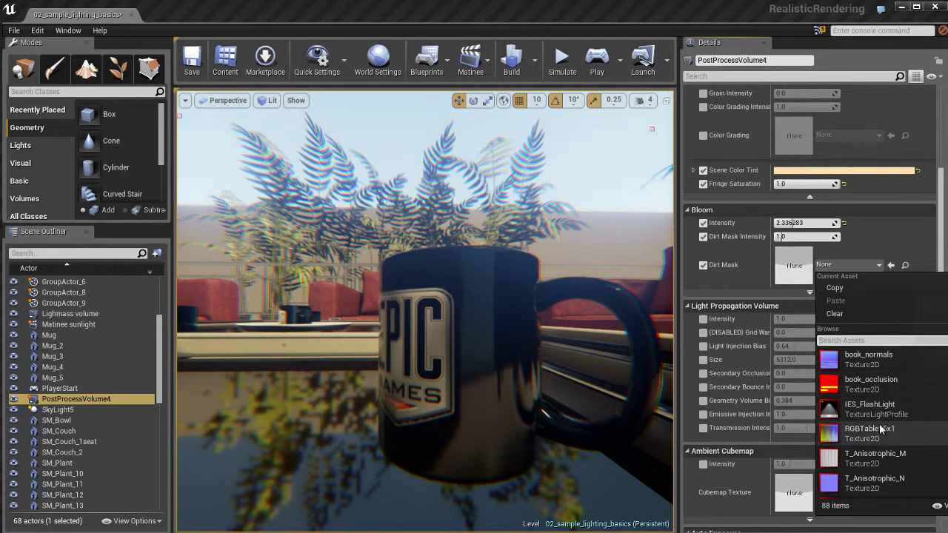
{"action": "scroll", "coordinate": [879, 441], "scroll_direction": "down", "scroll_amount": 4}
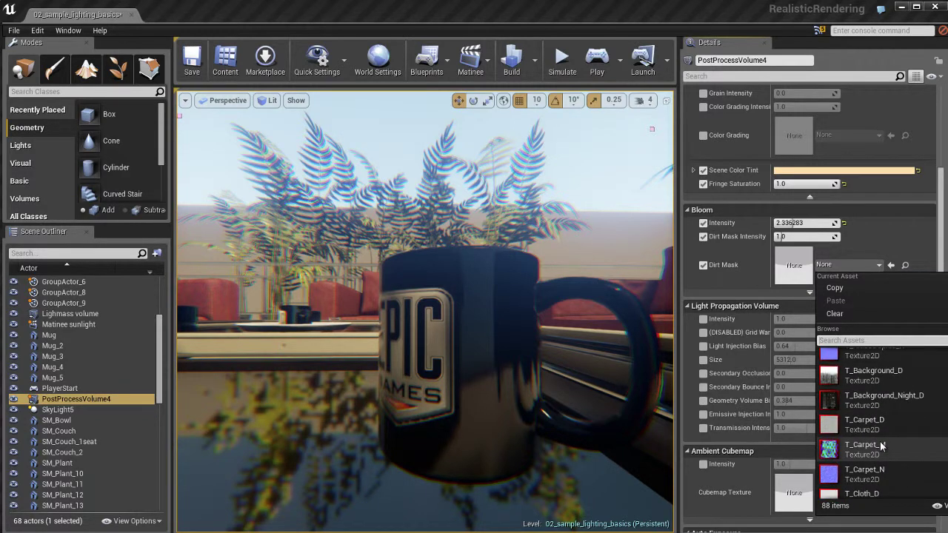
{"action": "scroll", "coordinate": [879, 441], "scroll_direction": "down", "scroll_amount": 1}
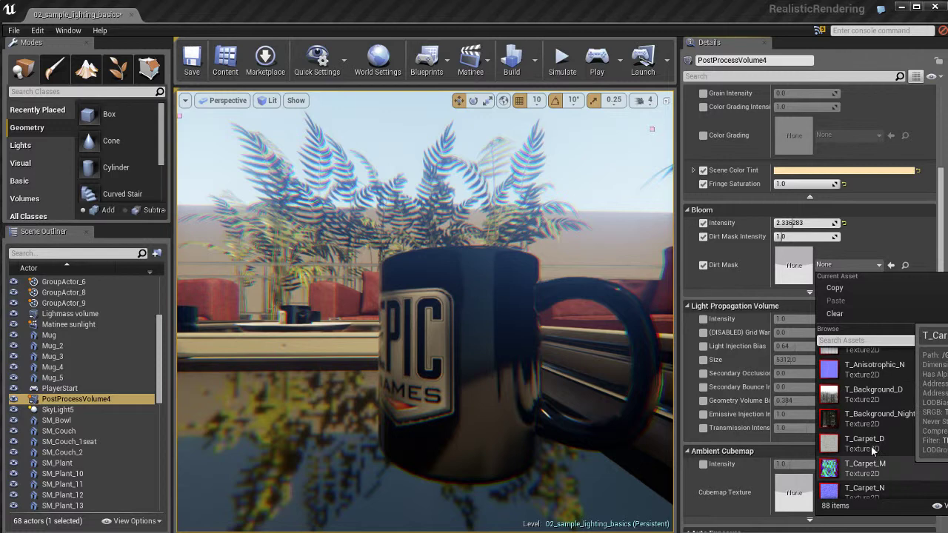
{"action": "scroll", "coordinate": [864, 427], "scroll_direction": "down", "scroll_amount": 6}
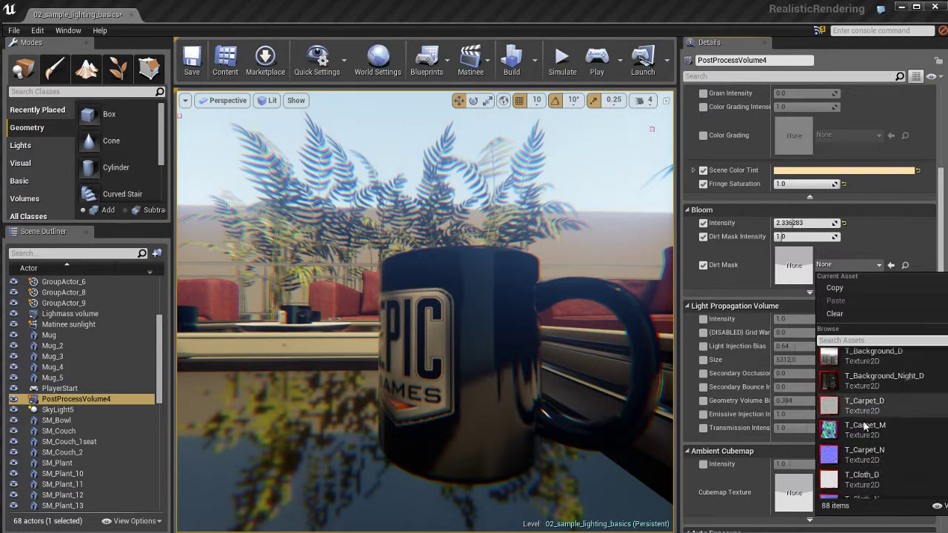
{"action": "scroll", "coordinate": [864, 426], "scroll_direction": "down", "scroll_amount": 2}
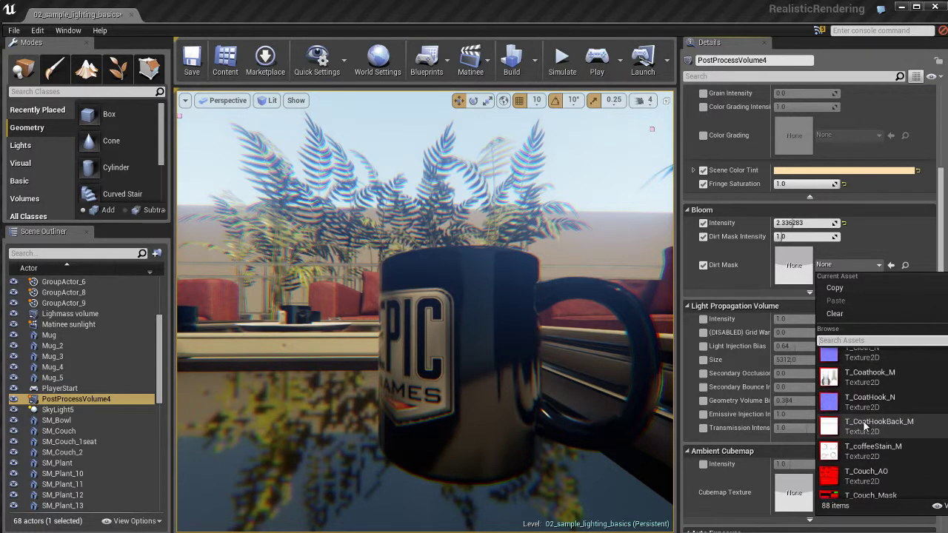
{"action": "scroll", "coordinate": [862, 419], "scroll_direction": "up", "scroll_amount": 2}
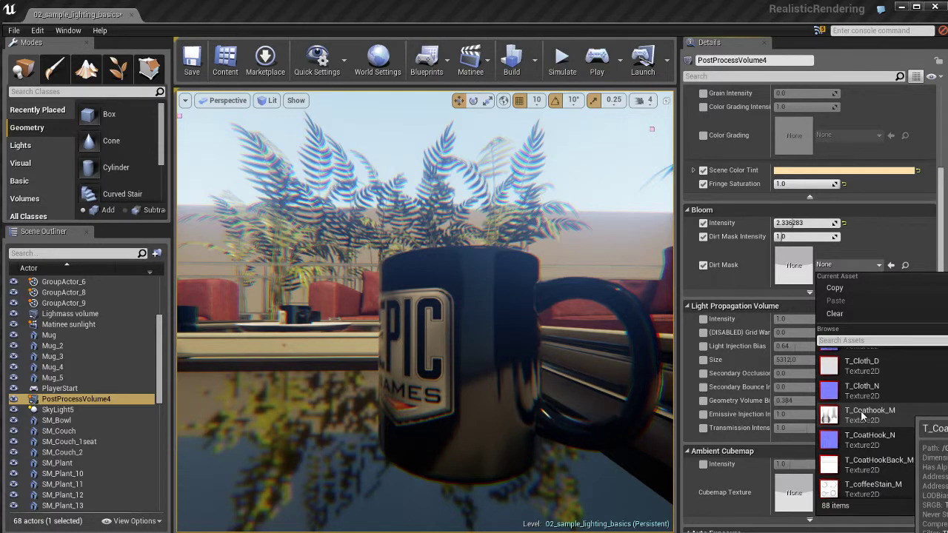
{"action": "scroll", "coordinate": [860, 412], "scroll_direction": "down", "scroll_amount": 5}
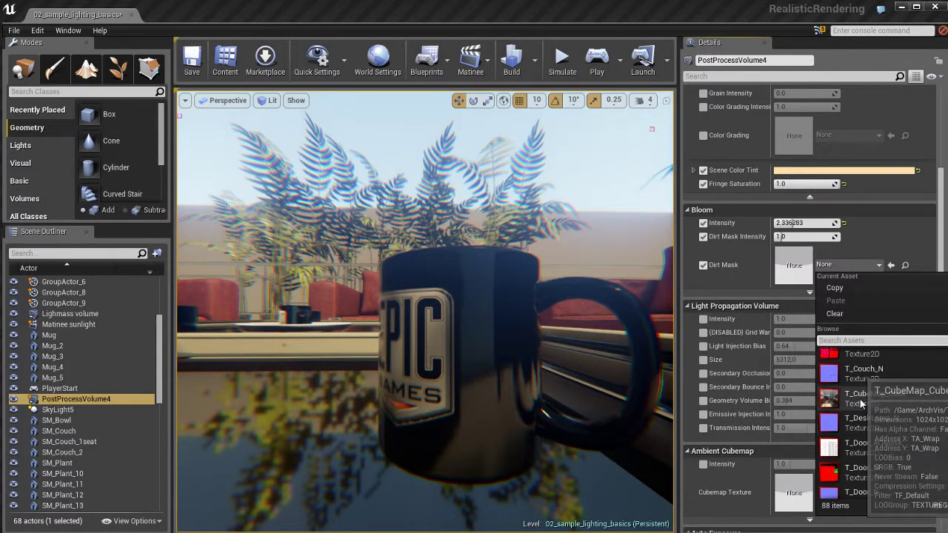
{"action": "left_click", "coordinate": [812, 279]}
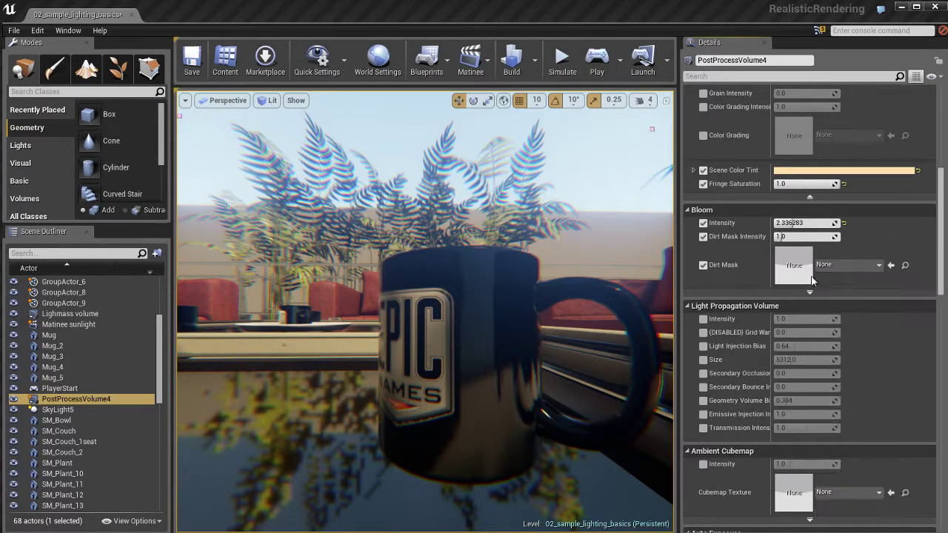
Turn off the Dirt Mask and Dirt Mask Intensity overrides.
{"action": "left_click", "coordinate": [703, 264]}
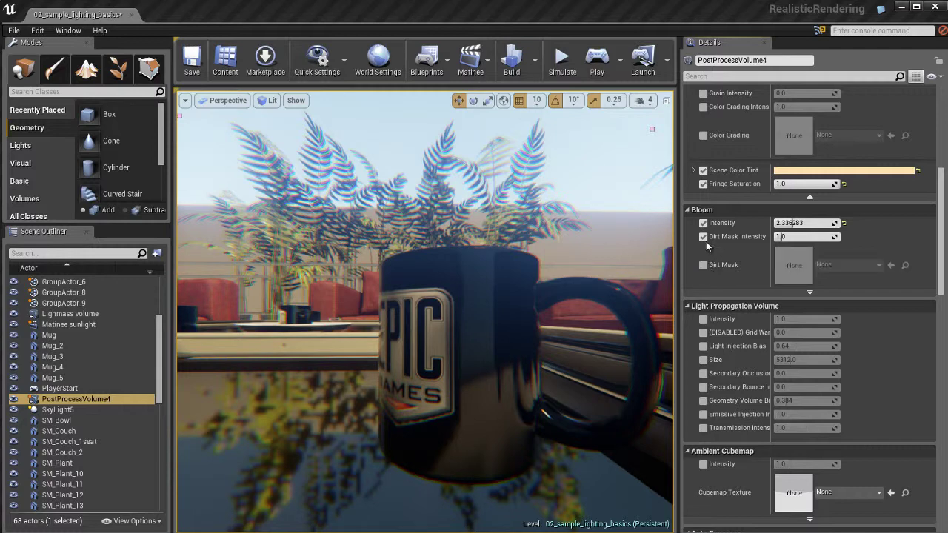
{"action": "left_click", "coordinate": [703, 236]}
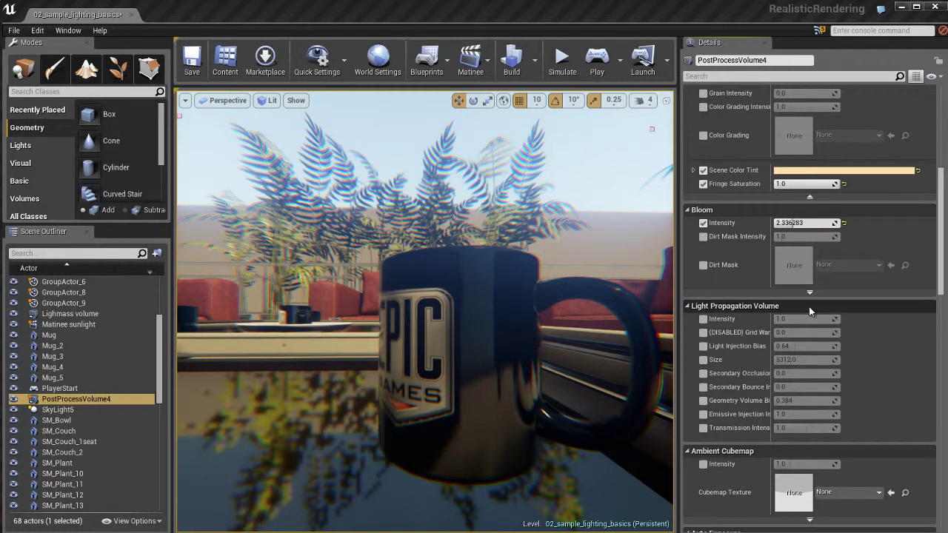
Look through the post process settings below Bloom, from Light Propagation Volume to Ambient Occlusion.
{"action": "scroll", "coordinate": [747, 306], "scroll_direction": "down", "scroll_amount": 3}
{"action": "scroll", "coordinate": [745, 308], "scroll_direction": "down", "scroll_amount": 2}
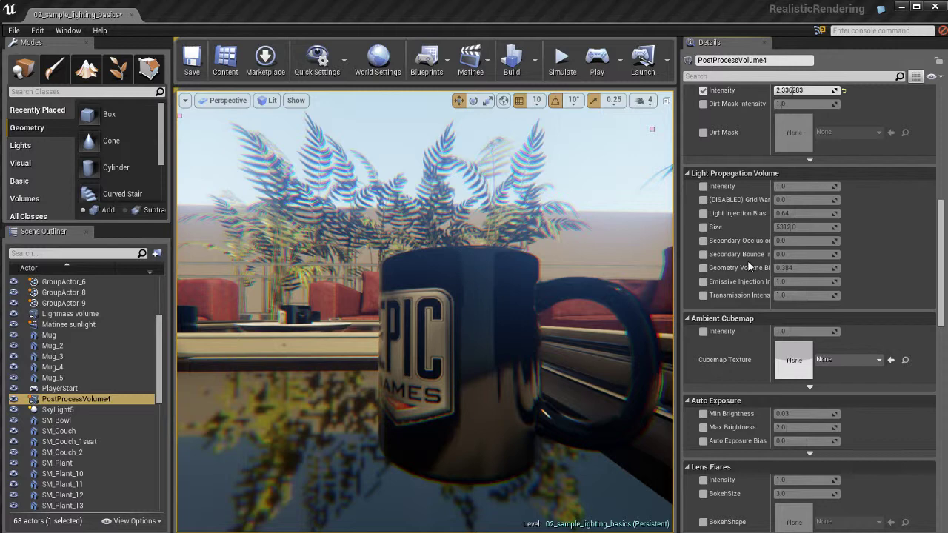
{"action": "scroll", "coordinate": [747, 260], "scroll_direction": "down", "scroll_amount": 4}
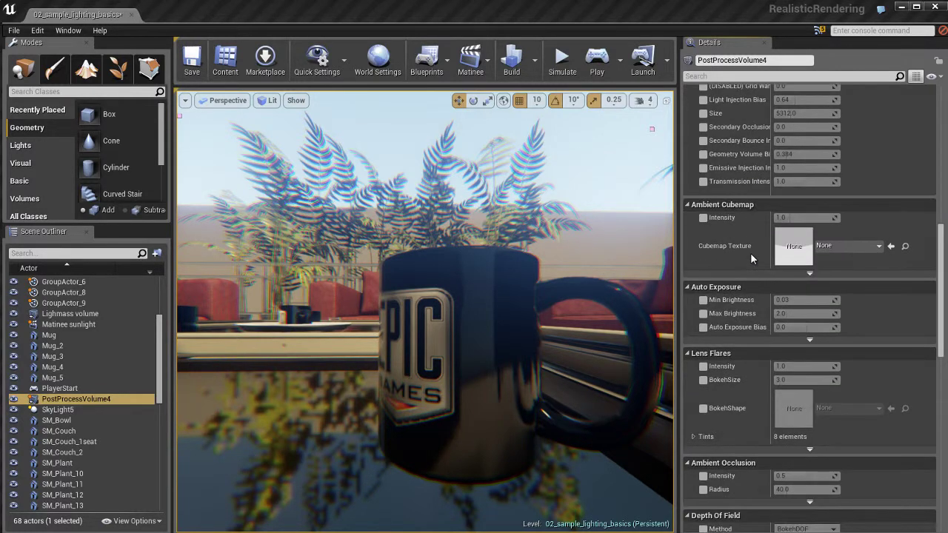